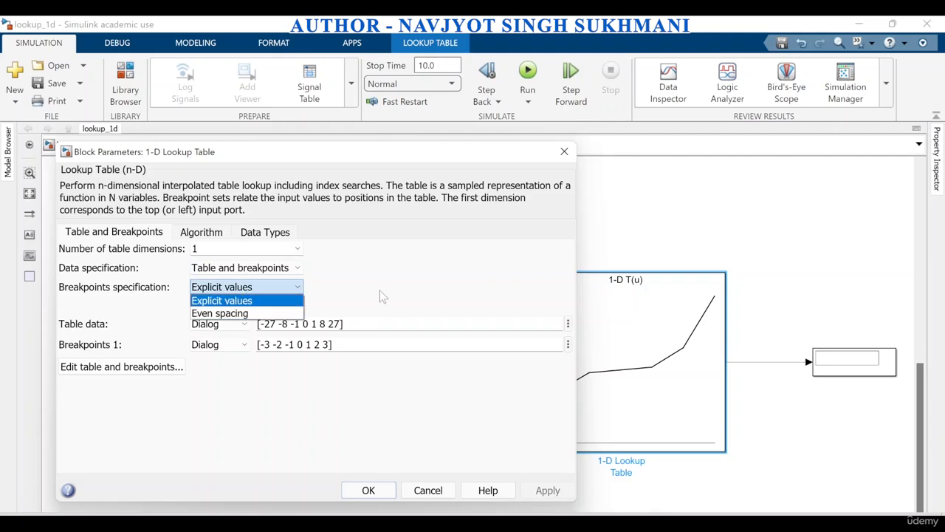
Set the lookup table's breakpoints specification to Even spacing and compare its parameters with the model's x-y table
click(355, 293)
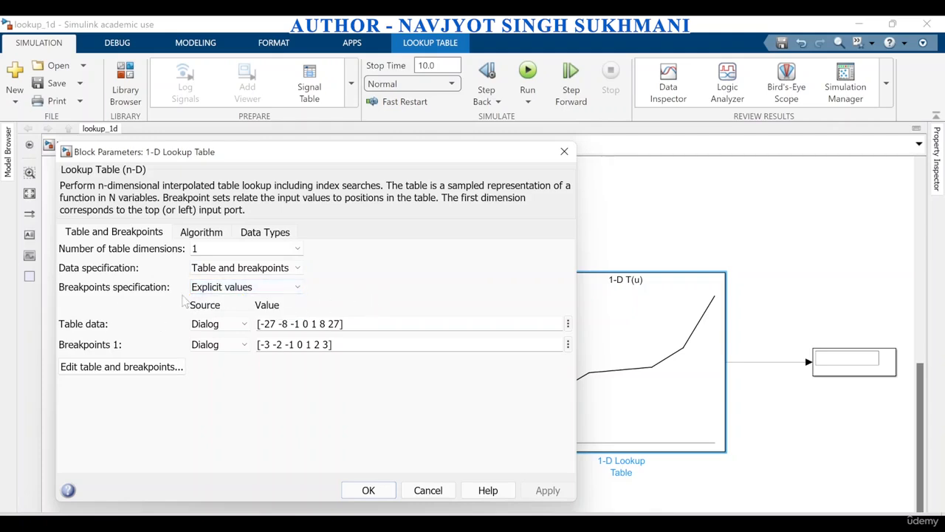
click(243, 288)
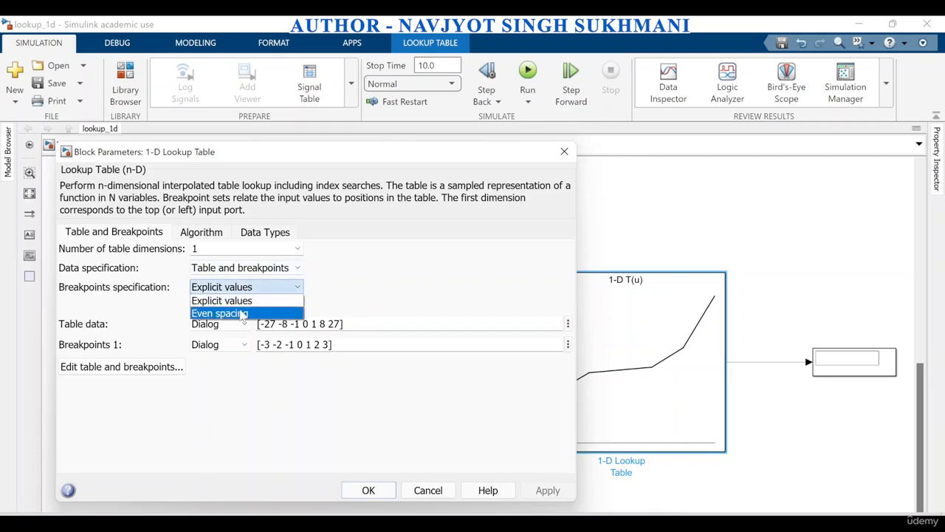
click(243, 314)
drag(281, 155, 551, 127)
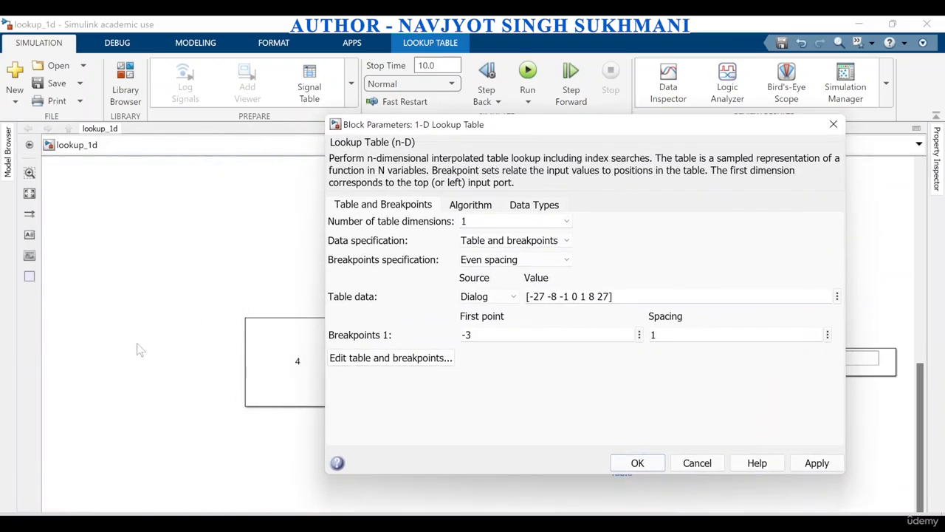
scroll(123, 344, down, 5)
scroll(106, 333, down, 2)
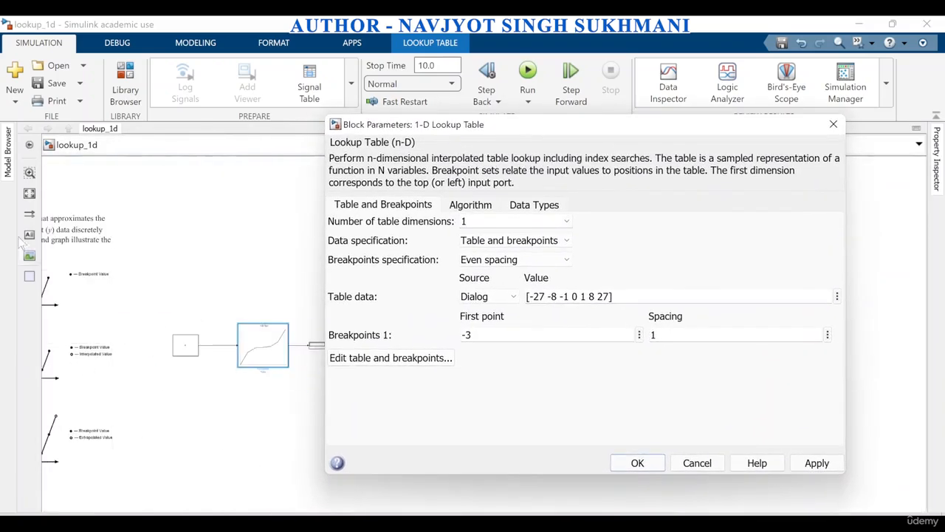
click(30, 194)
click(565, 520)
mouse_move(531, 521)
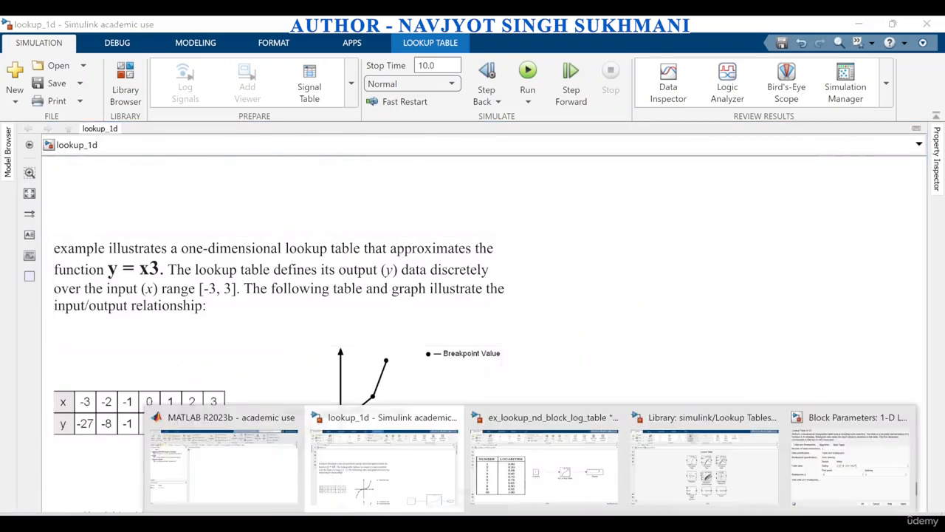
click(833, 476)
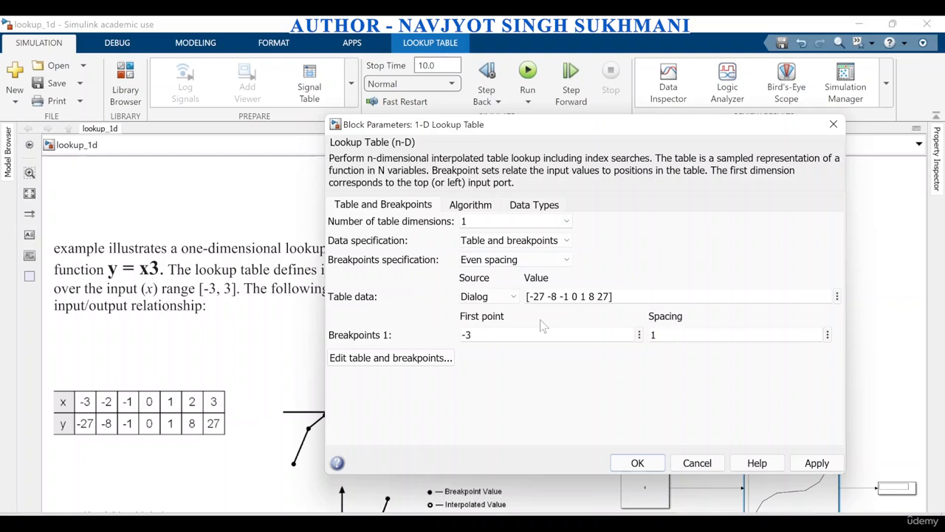
Set the breakpoints specification to Explicit values and review the table and breakpoints in the Lookup Table Editor before accepting the block parameters
click(554, 262)
click(510, 270)
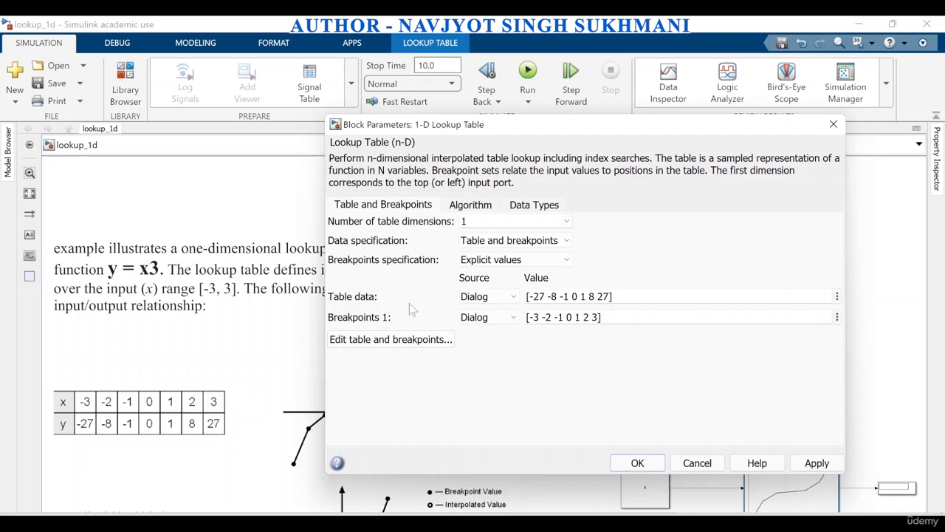
click(393, 344)
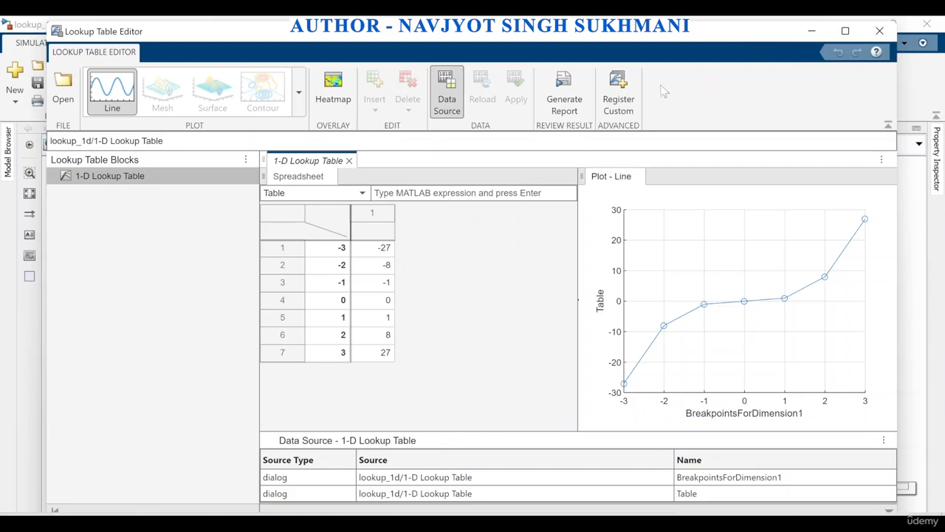
click(880, 30)
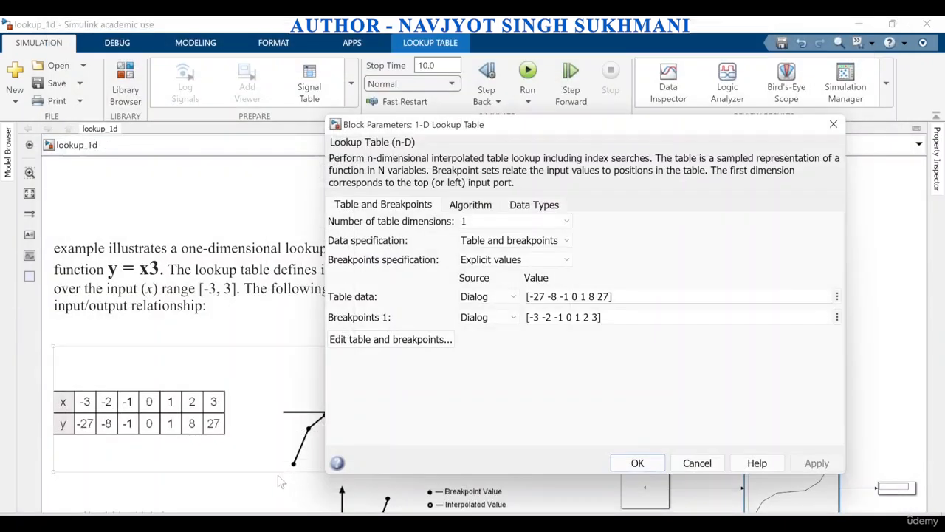
click(639, 468)
Set the Constant block's value to -3 and run the simulation
scroll(673, 386, down, 3)
scroll(770, 479, up, 4)
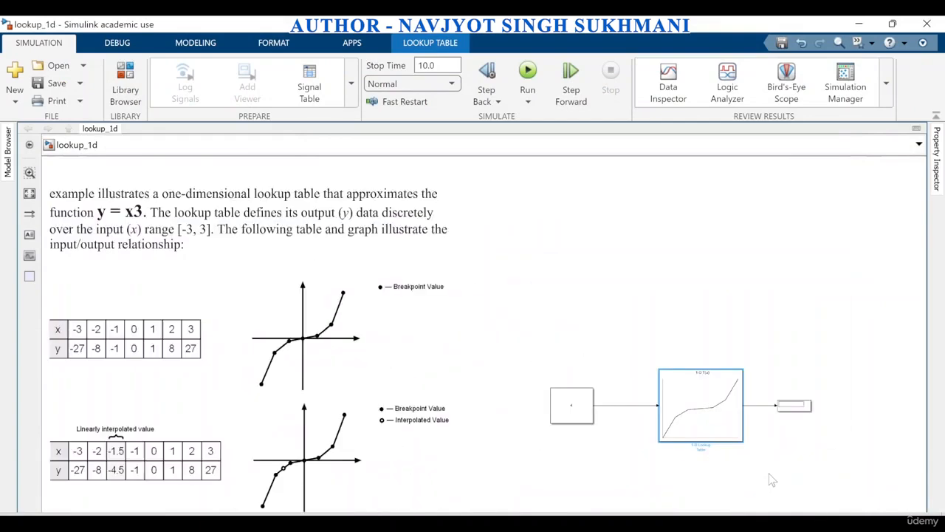
double_click(530, 395)
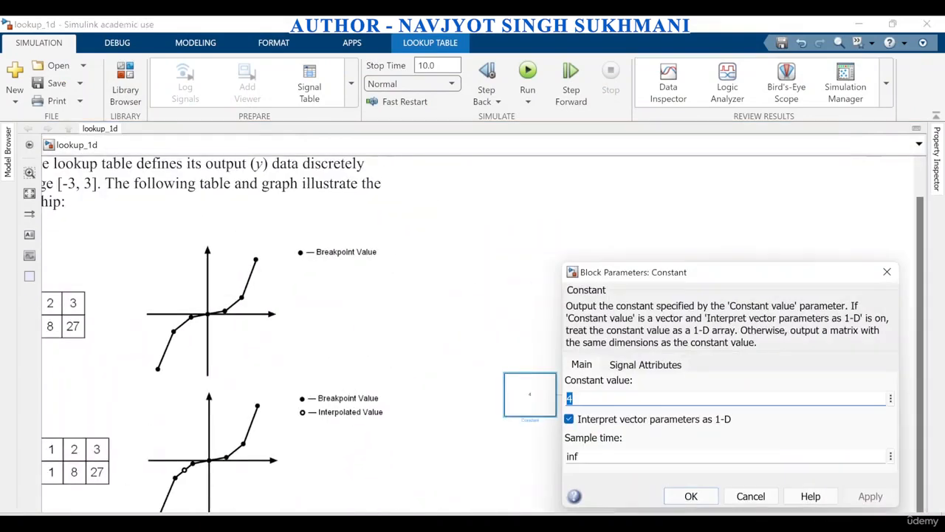
key(BackSpace)
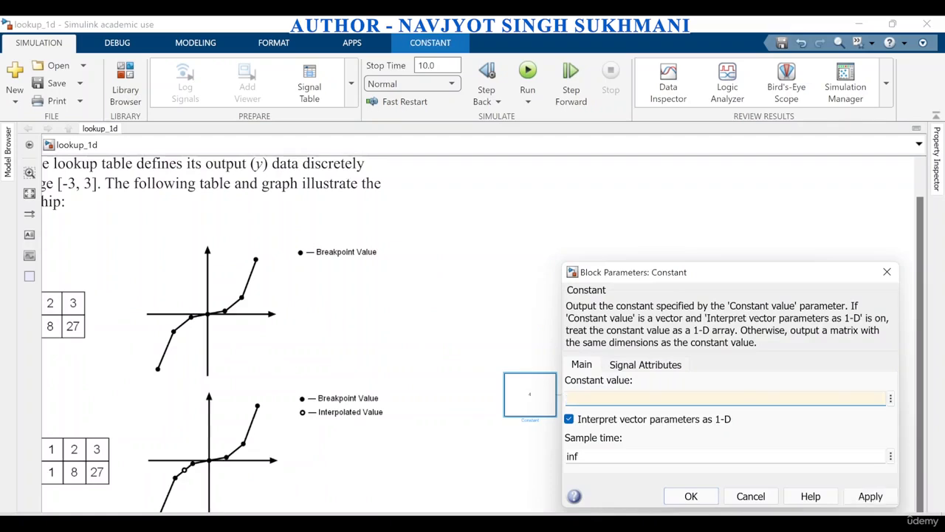
click(868, 495)
click(690, 495)
click(527, 74)
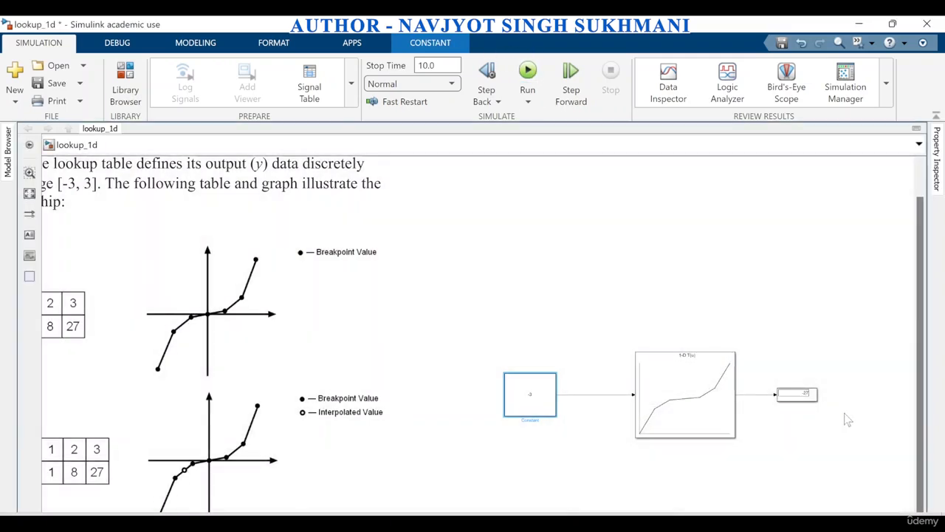
Move the Constant, 1-D Lookup Table and Display blocks together up beside the first x-y table and graph
scroll(824, 421, up, 3)
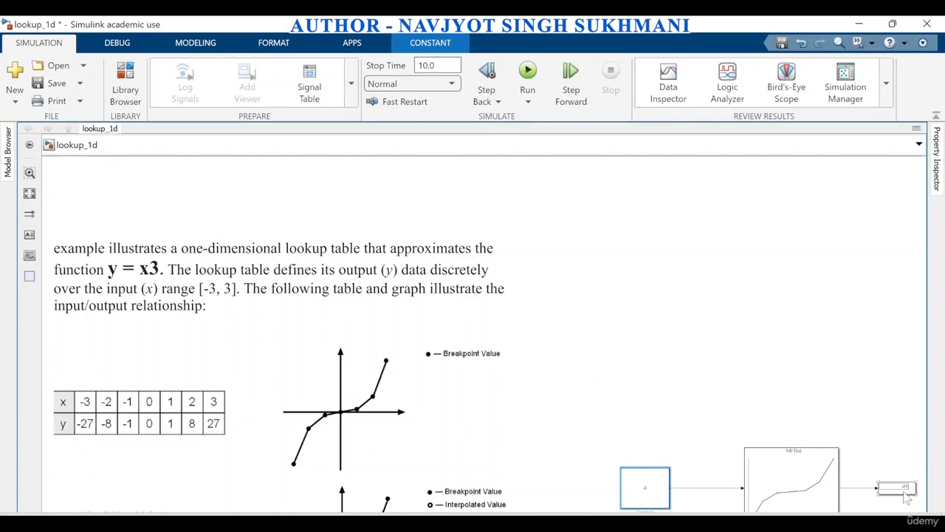
drag(613, 447, 895, 510)
drag(813, 488, 808, 388)
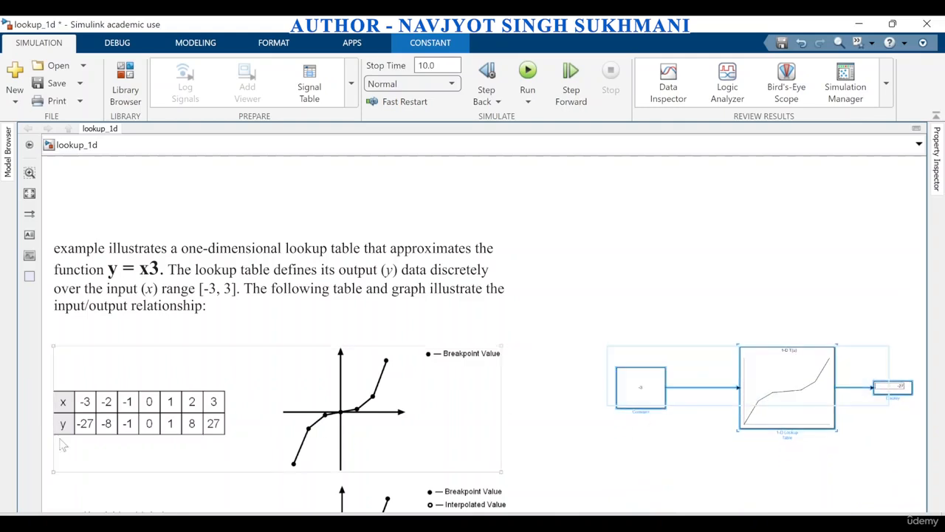
click(677, 451)
Set the Constant block's value to 0 and run the simulation
double_click(647, 394)
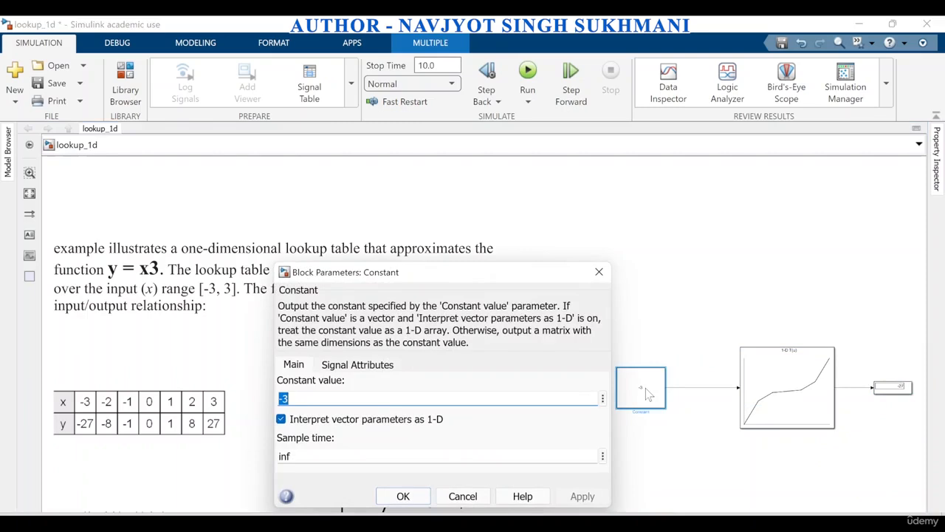
text(0)
click(582, 496)
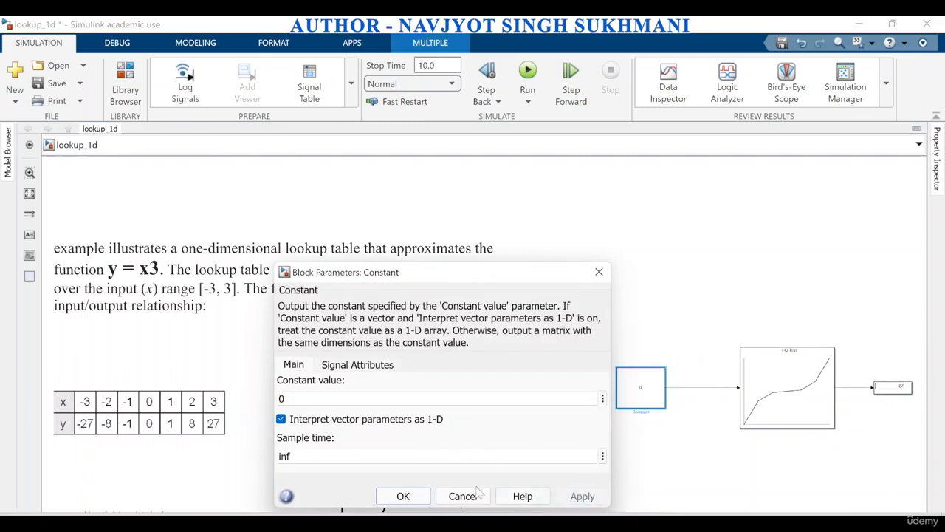
click(402, 495)
click(536, 74)
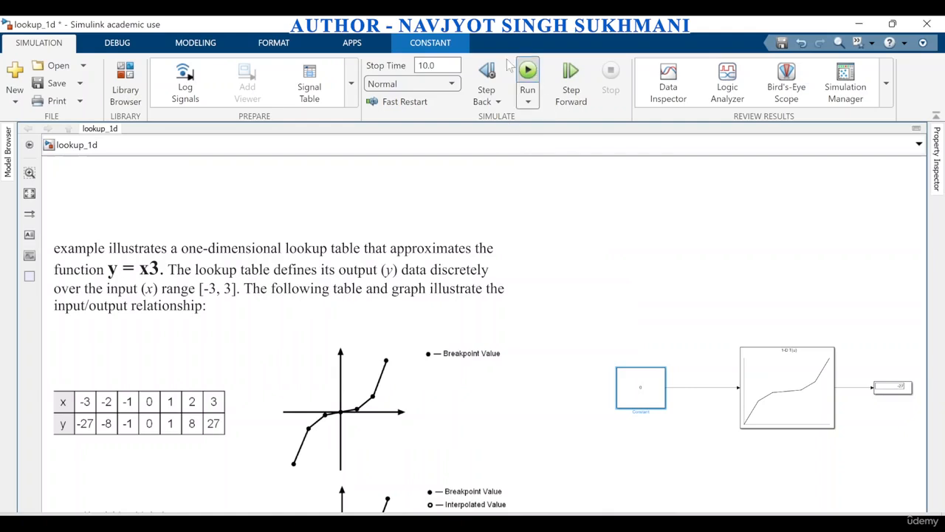
Set the Constant block's value to 2 and rerun the simulation
double_click(641, 383)
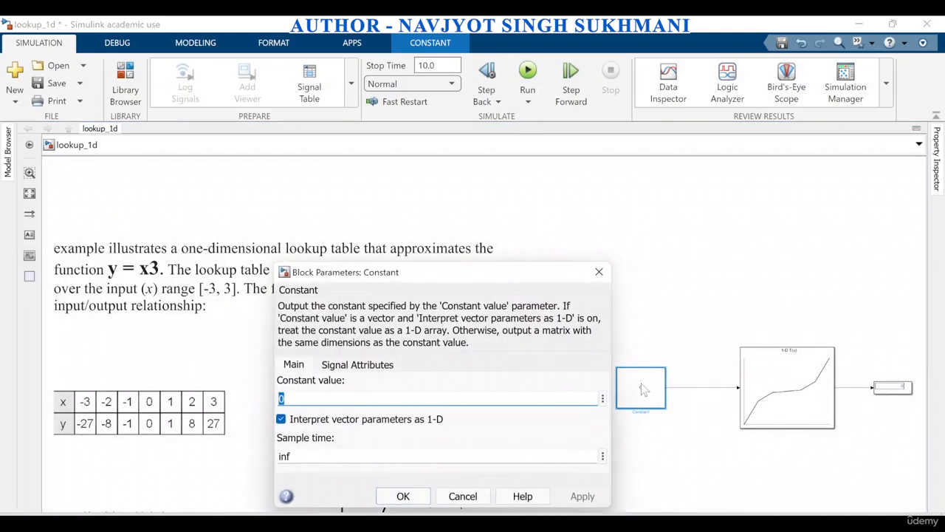
text(2)
click(582, 496)
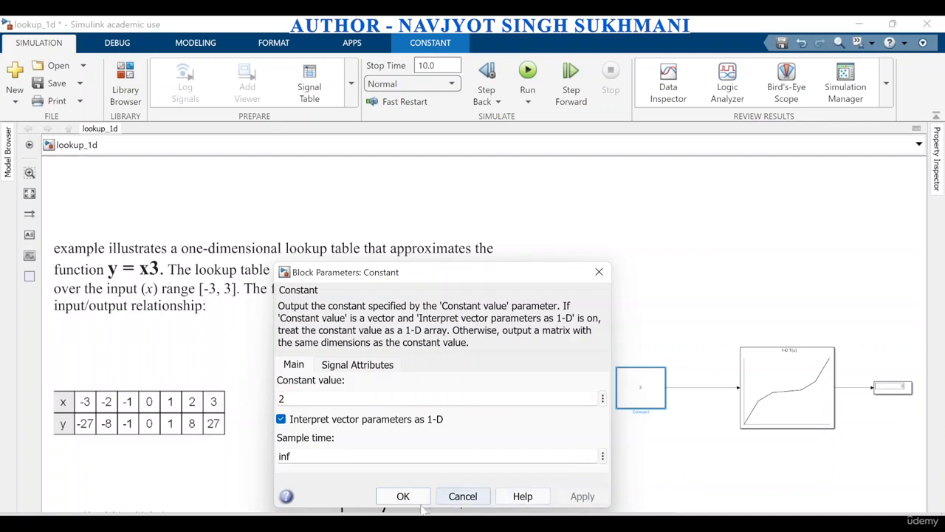
click(402, 496)
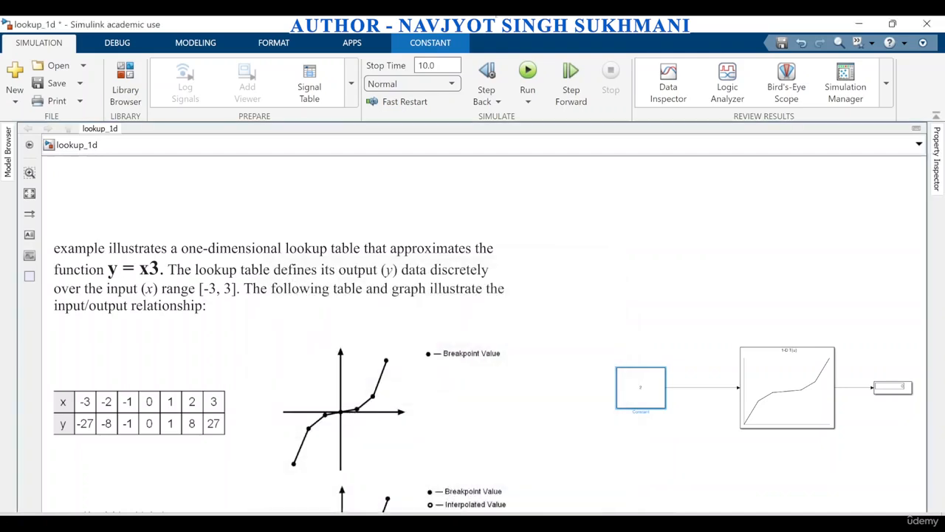
click(531, 73)
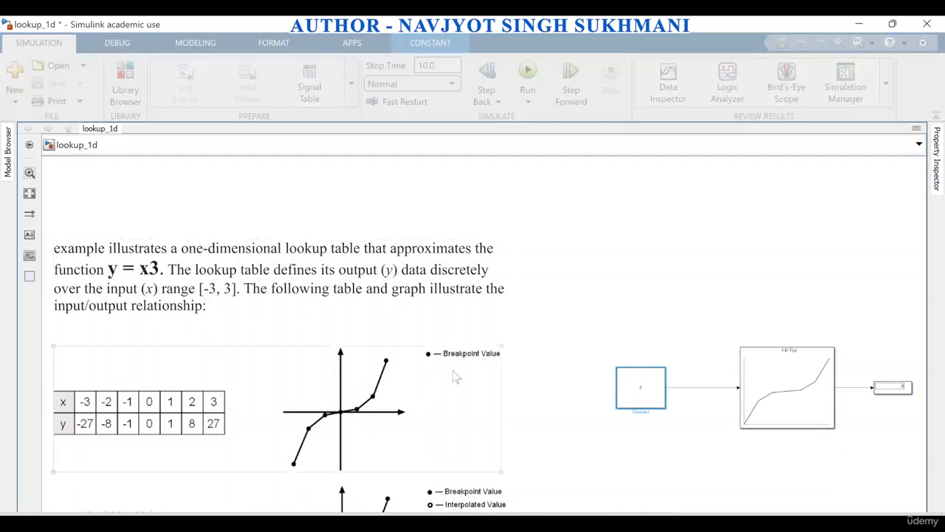
scroll(433, 407, down, 2)
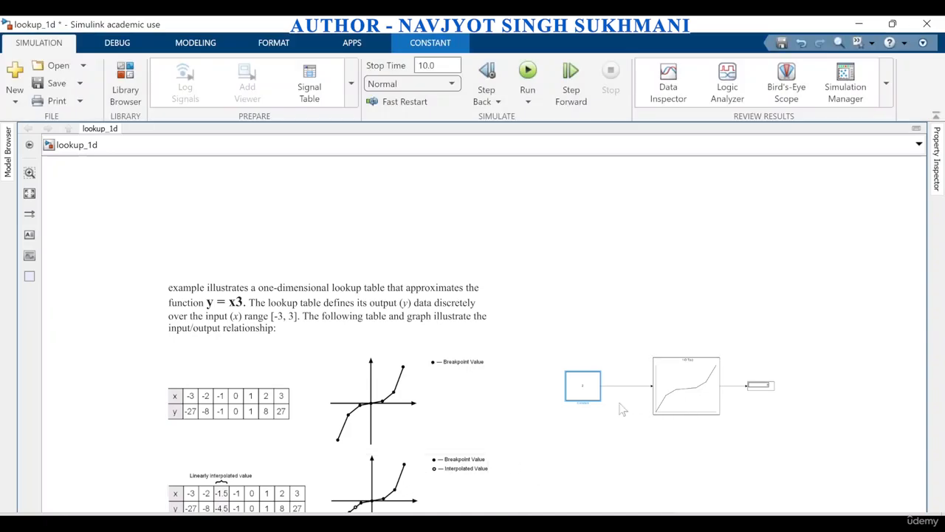
double_click(576, 391)
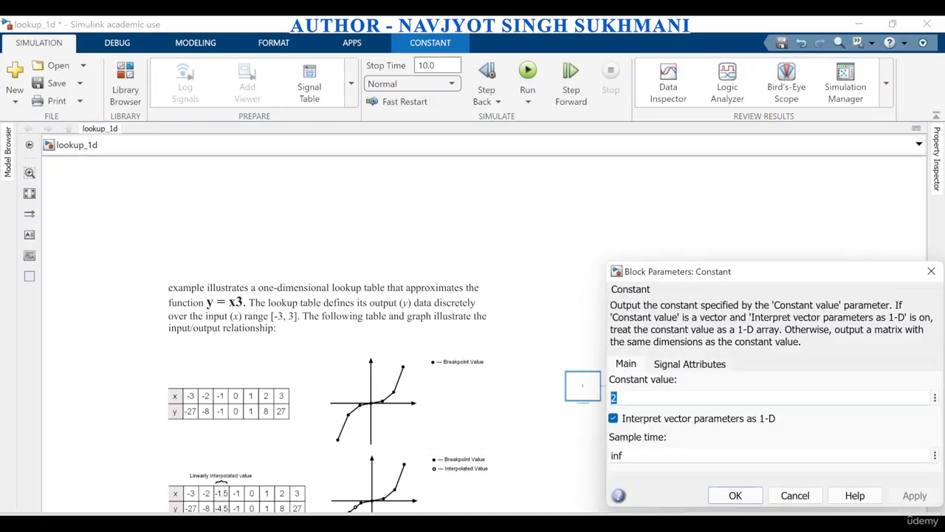
scroll(406, 402, down, 1)
scroll(414, 484, up, 4)
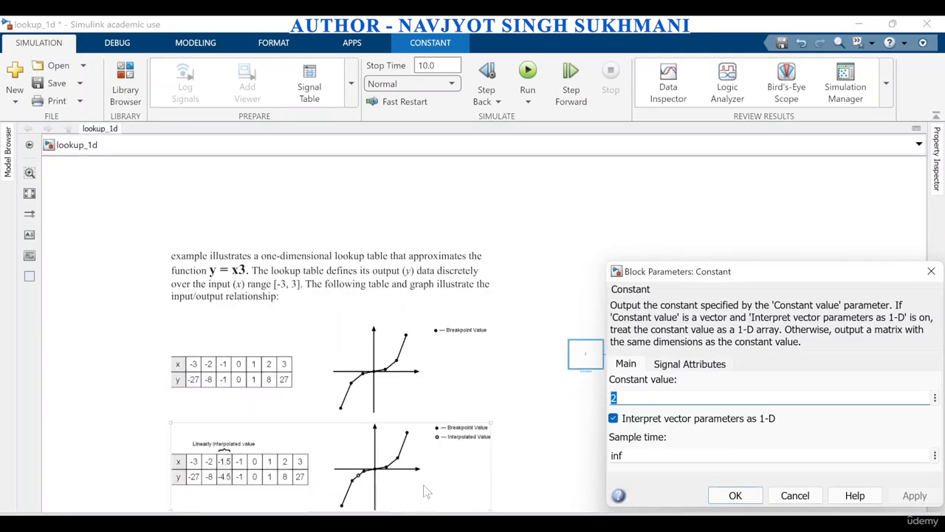
click(931, 271)
Move the Constant, 1-D Lookup Table and Display blocks together down beside the linearly interpolated value table and graph
scroll(696, 337, down, 3)
drag(710, 301, 876, 357)
drag(799, 326, 802, 426)
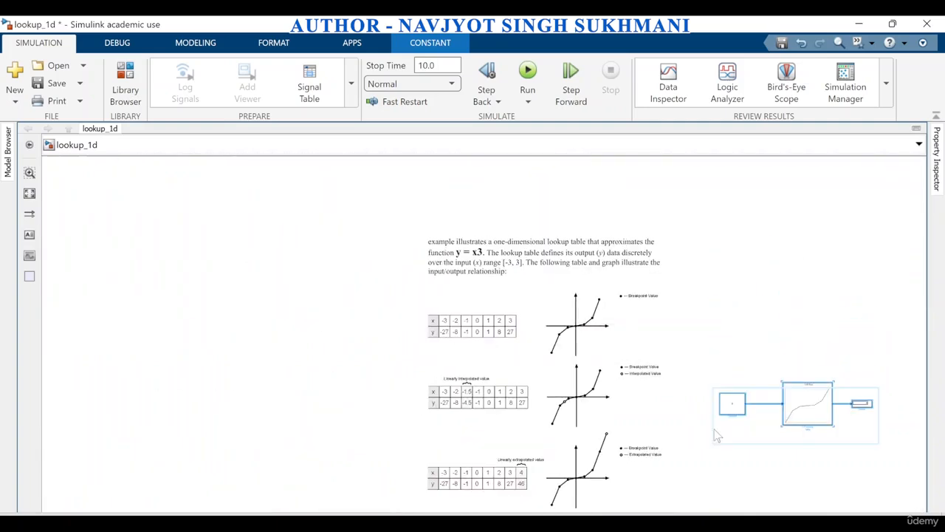
click(31, 194)
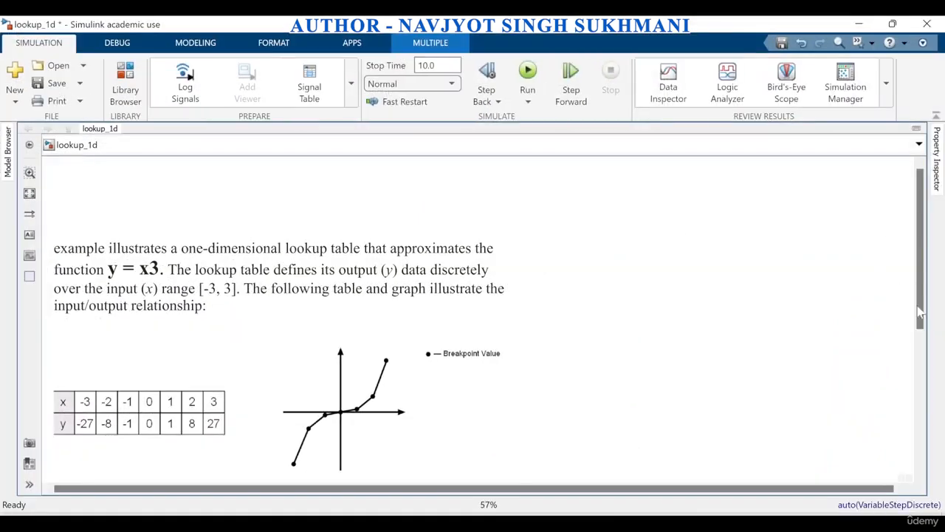
drag(919, 310, 932, 432)
Set the Constant block's value to -1.5, the interpolated input in the second table, and run the simulation
click(130, 340)
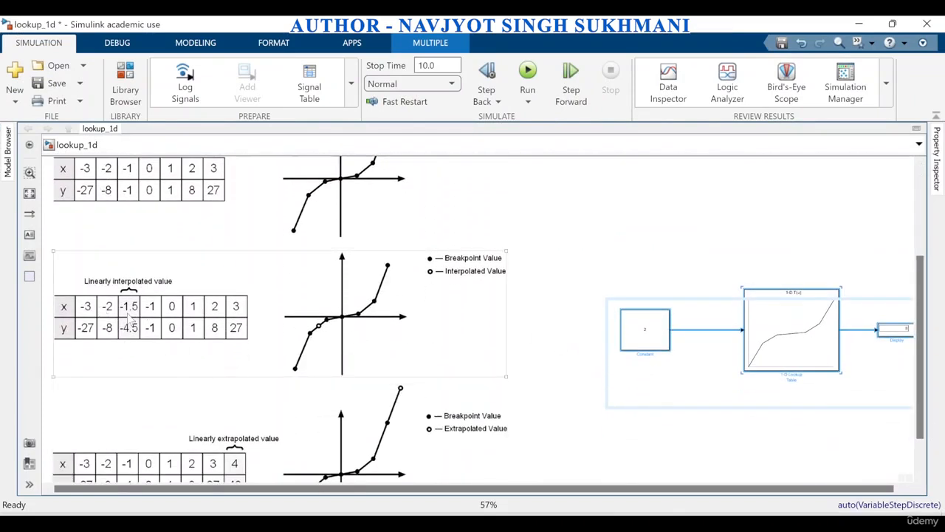
click(661, 370)
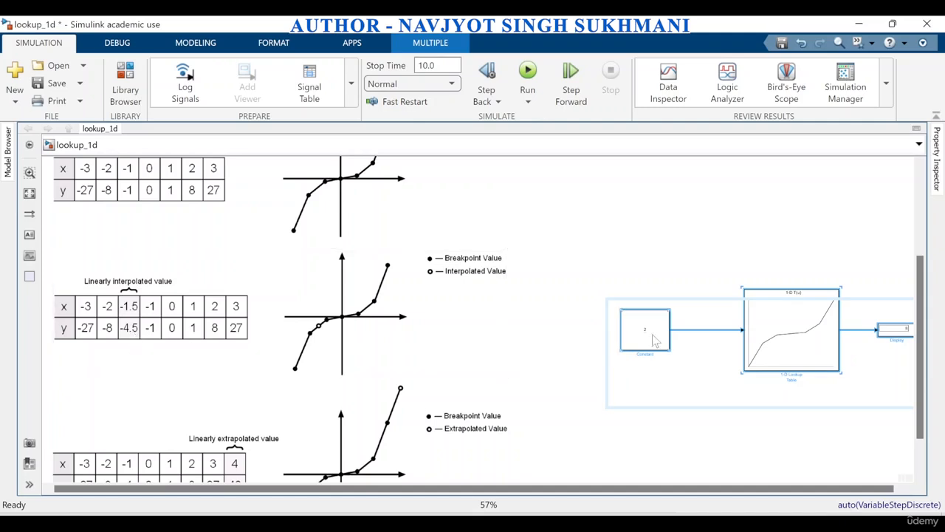
double_click(655, 340)
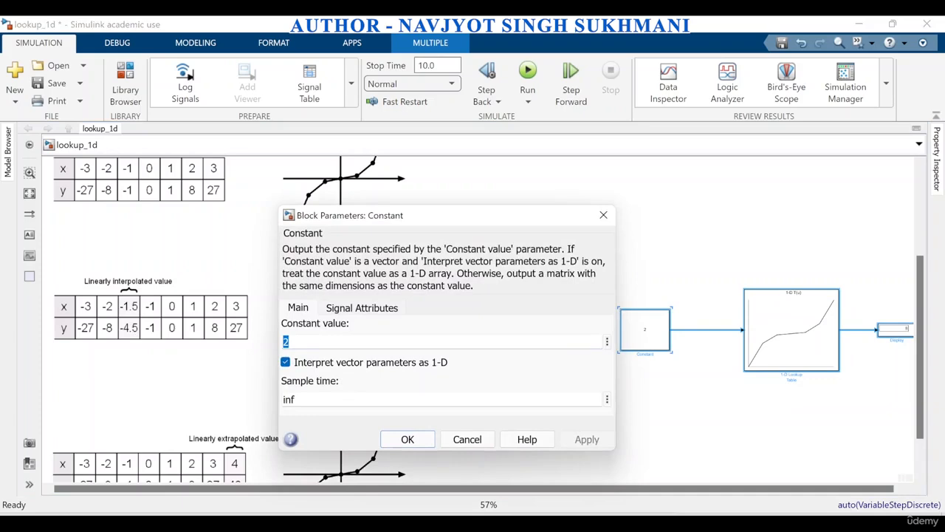
text(-)
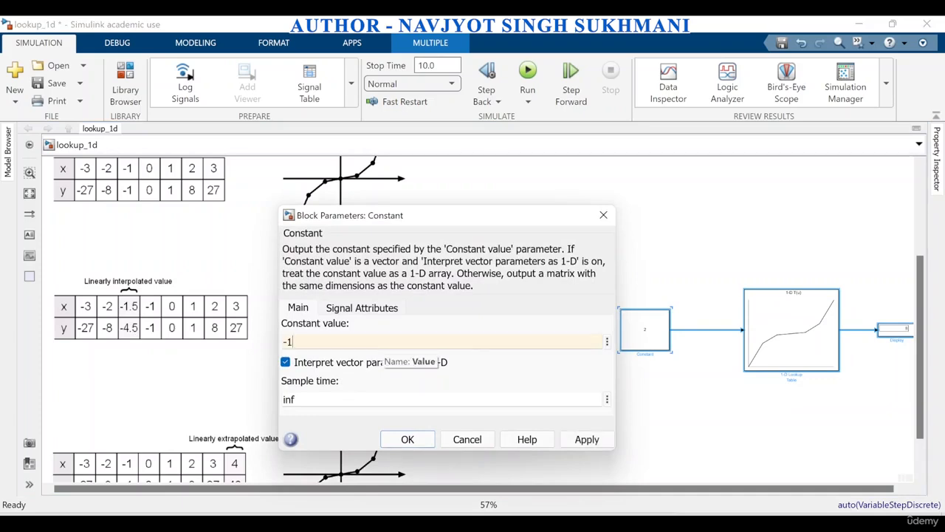
text(1.5)
click(587, 439)
click(408, 440)
click(528, 81)
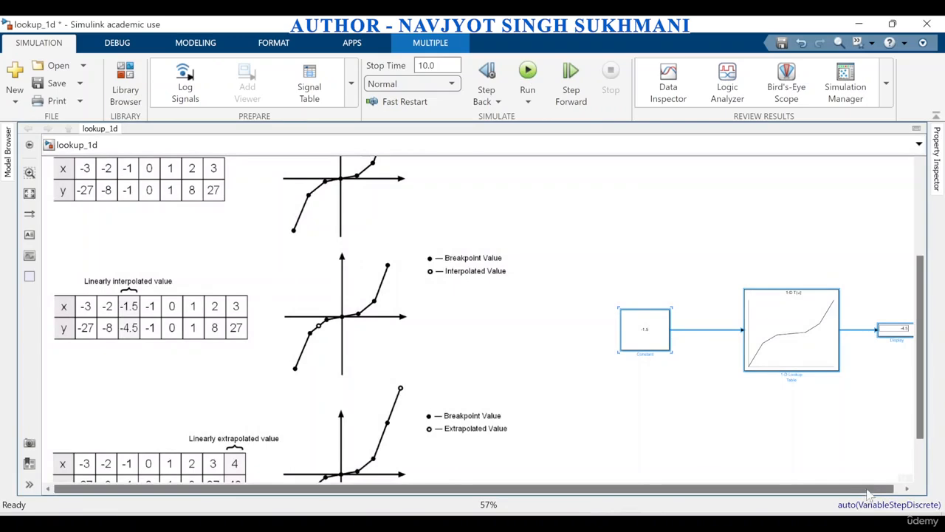
Open the 1-D Lookup Table block's algorithm settings to inspect its interpolation and extrapolation methods
drag(867, 489, 886, 489)
scroll(913, 333, up, 1)
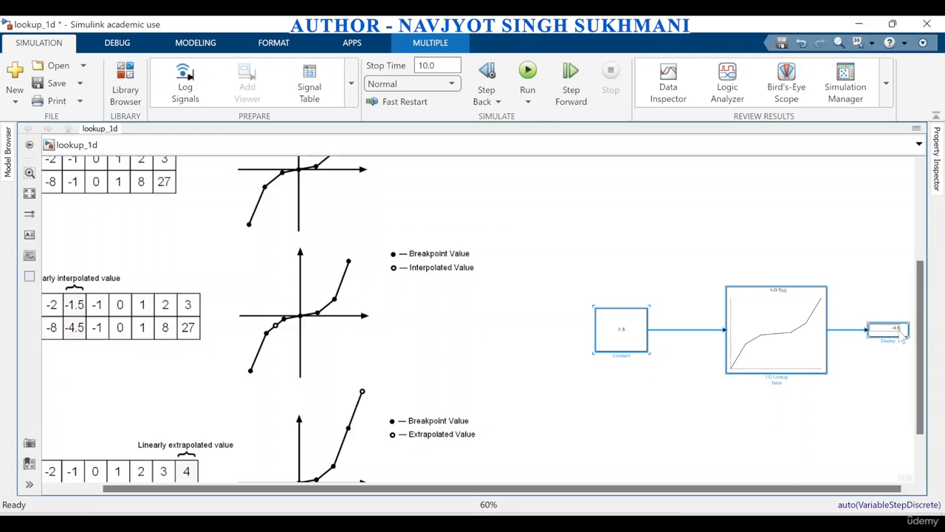
double_click(769, 339)
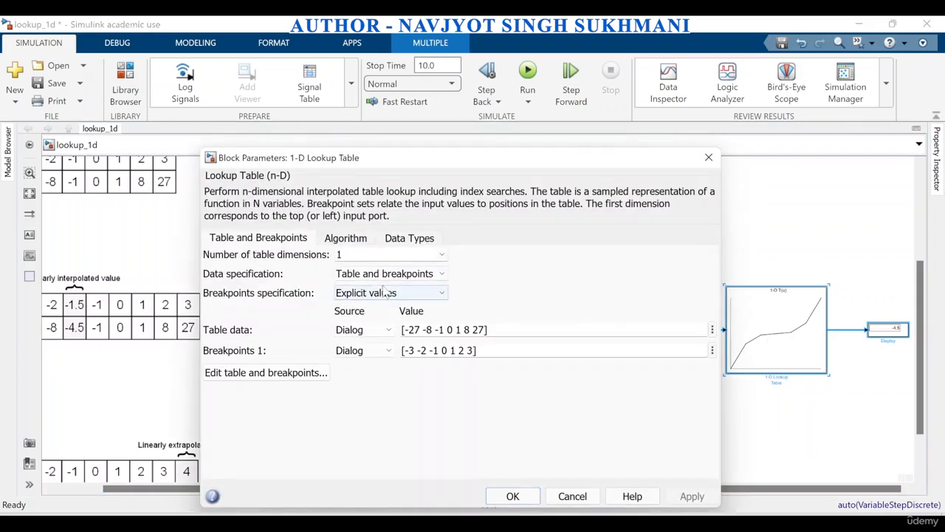
click(345, 240)
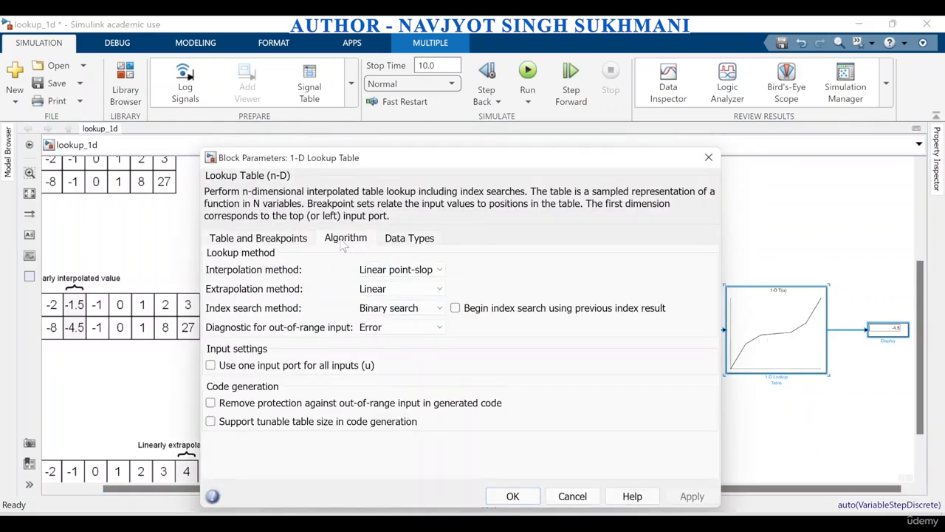
Set the 1-D Lookup Table block's interpolation method to Cubic spline and run the simulation
click(406, 270)
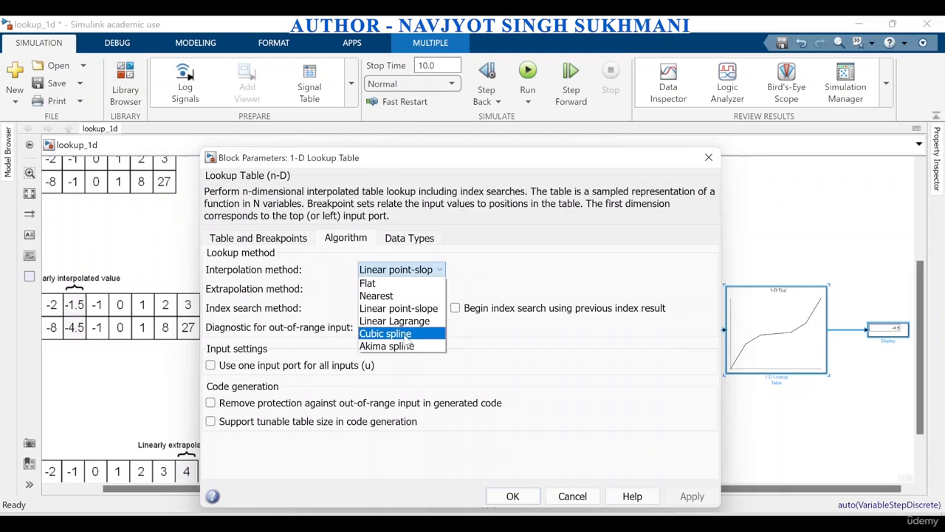
click(405, 336)
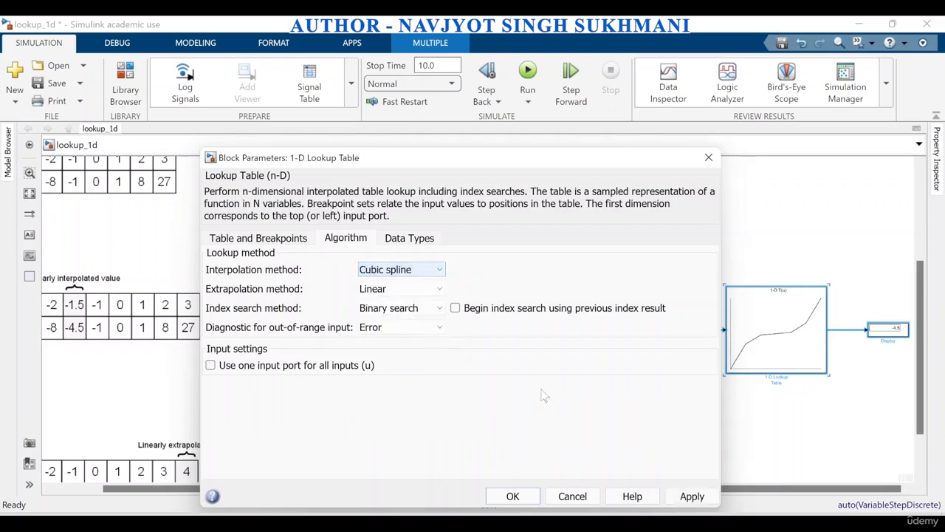
click(673, 413)
click(503, 414)
click(527, 71)
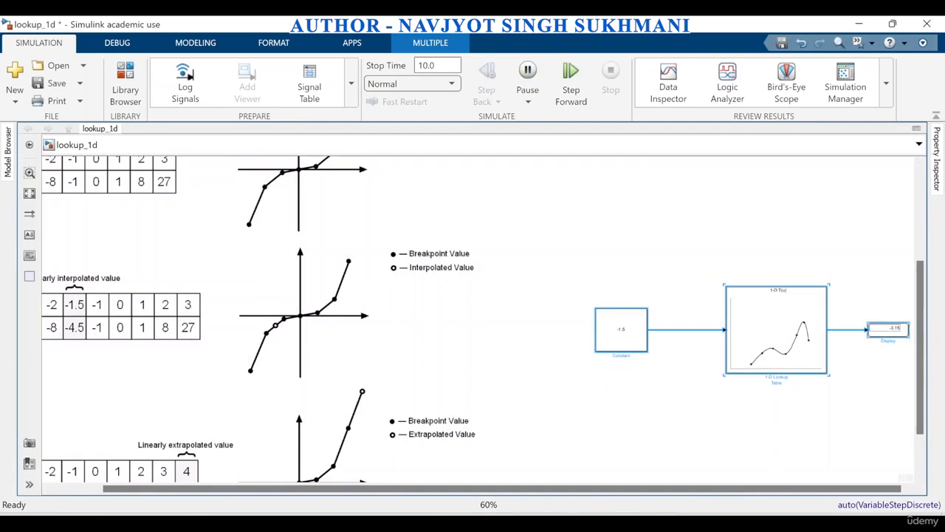
Change the 1-D Lookup Table block's interpolation method to Akima spline, rerun the simulation and inspect the Display value
double_click(774, 336)
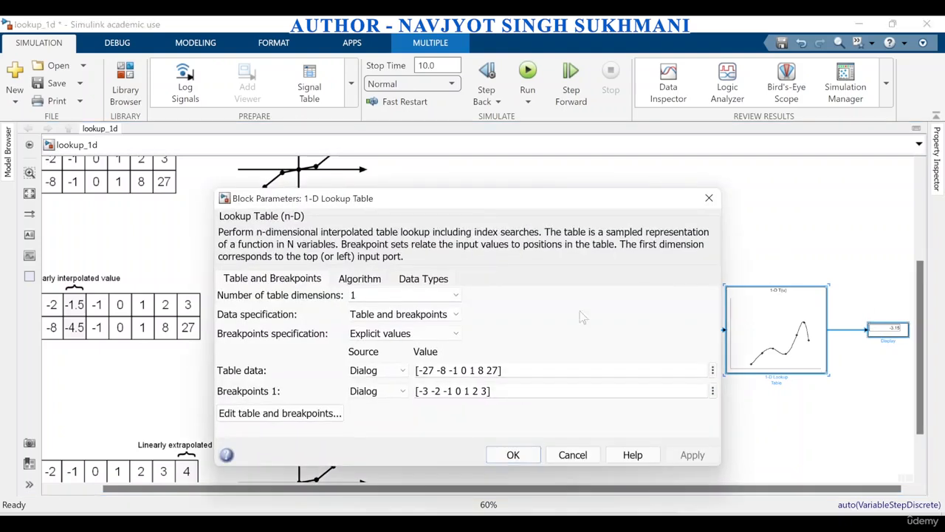
click(366, 279)
click(417, 310)
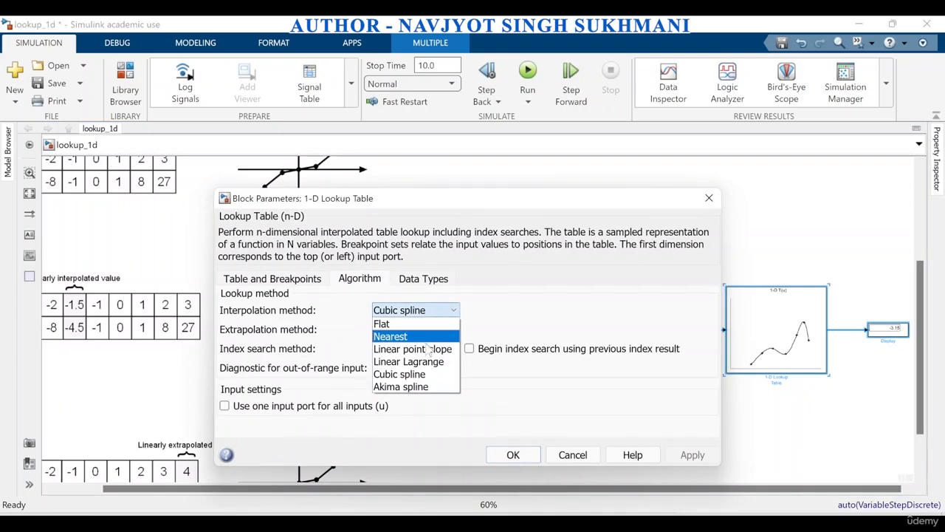
click(400, 386)
click(664, 455)
click(484, 455)
click(535, 82)
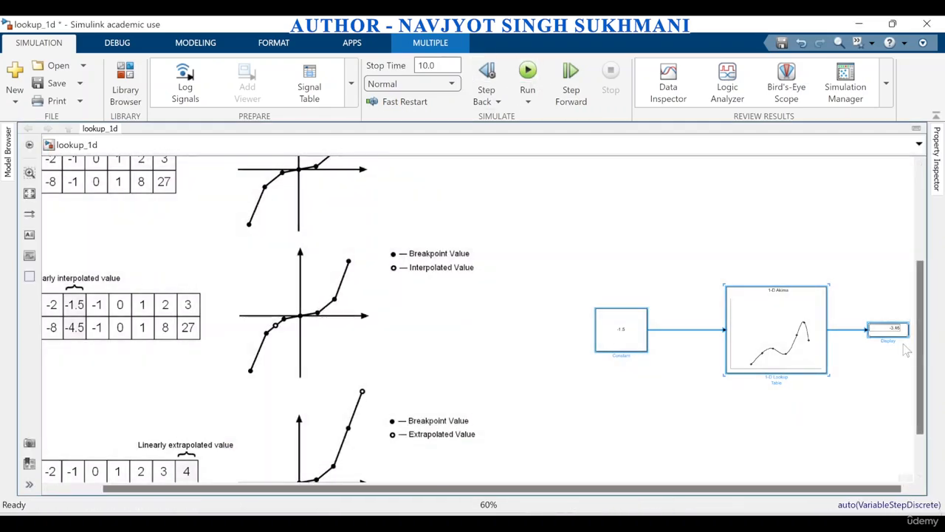
scroll(907, 351, up, 2)
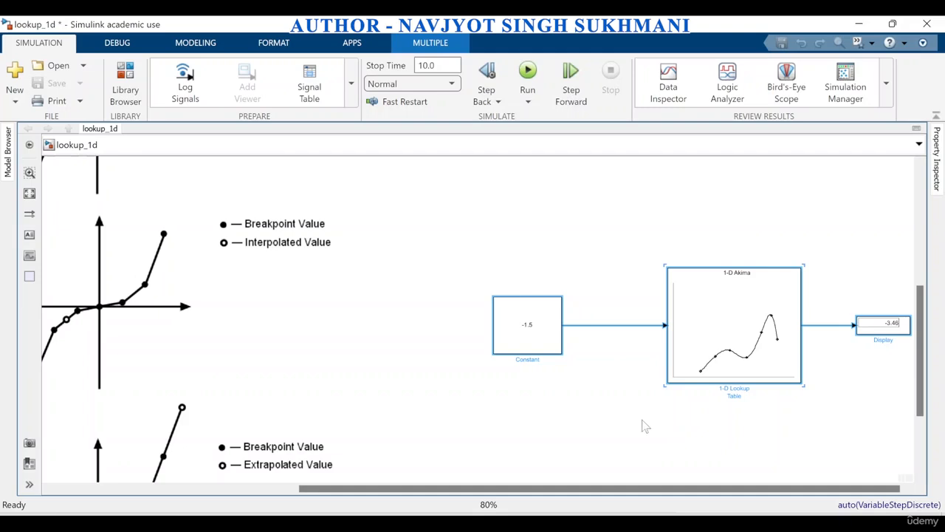
Set the 1-D Lookup Table block's interpolation method back to Linear point-slope and rerun the simulation
scroll(848, 374, down, 2)
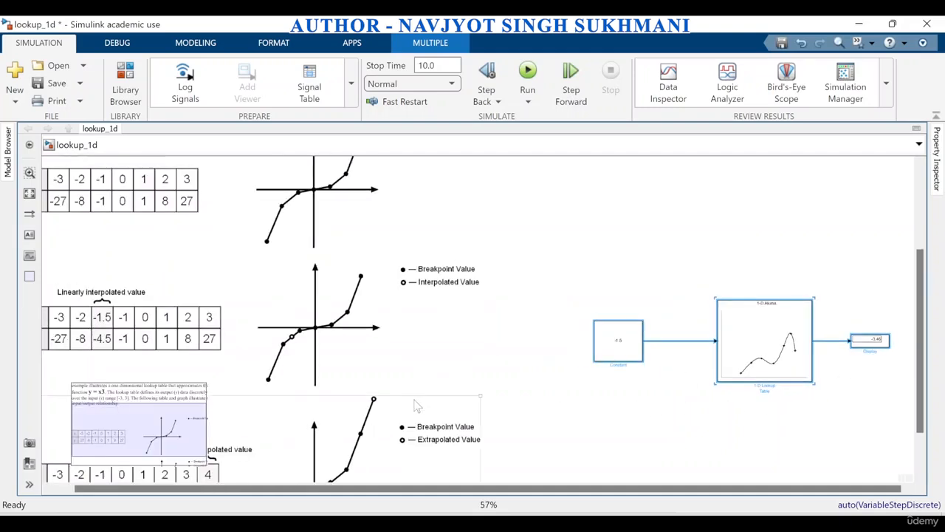
double_click(785, 332)
click(379, 290)
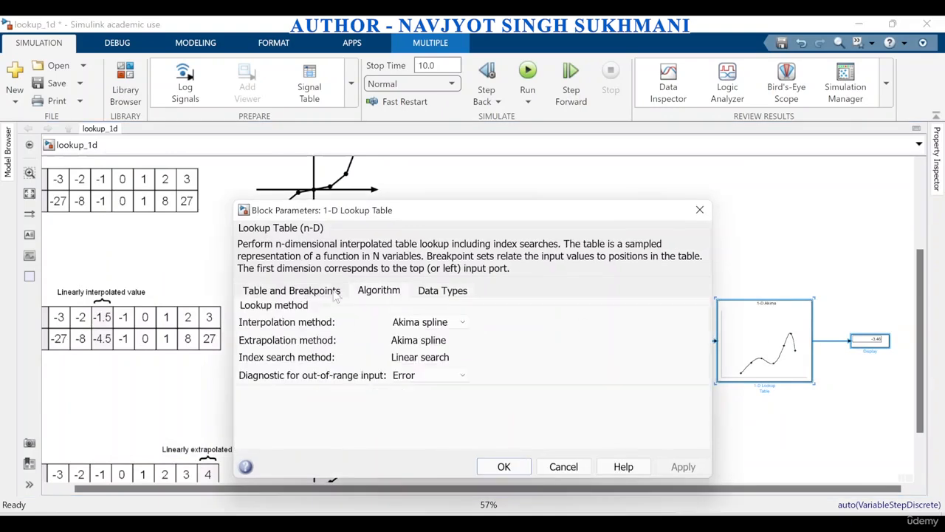
click(432, 323)
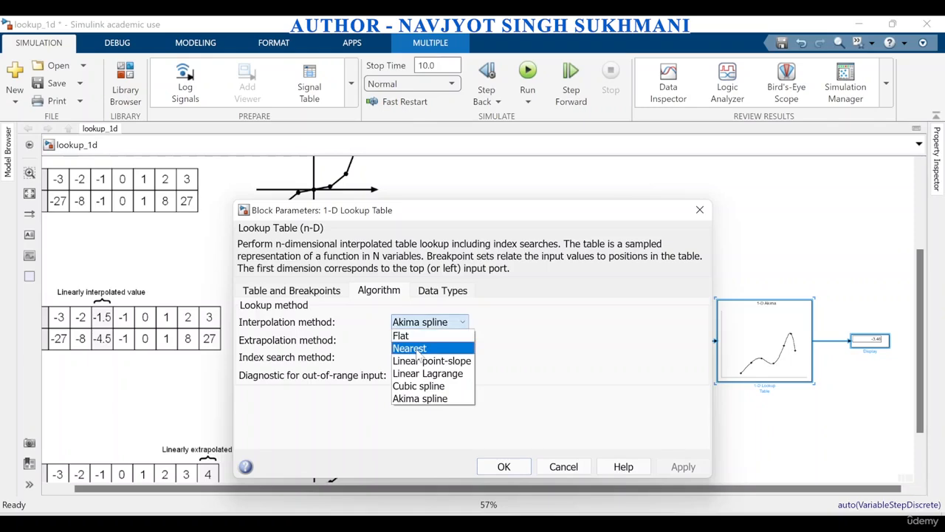
click(433, 362)
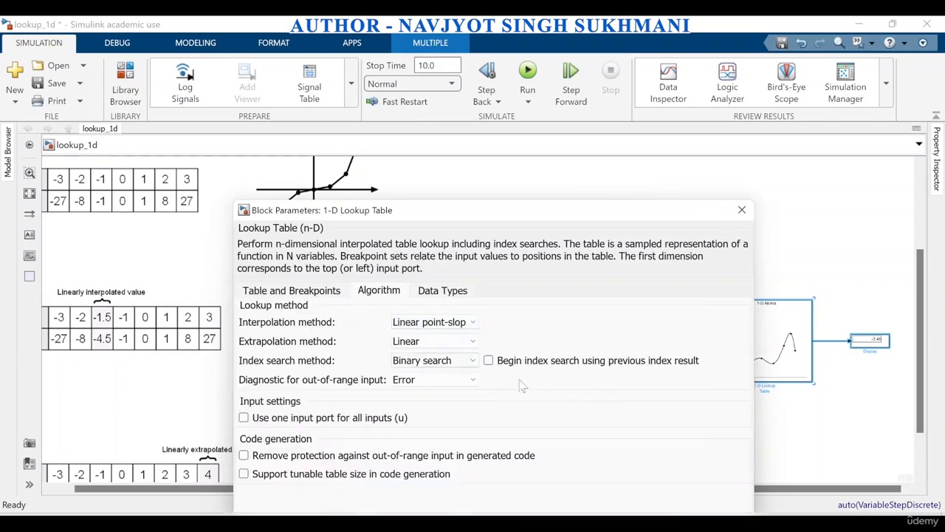
drag(549, 216, 539, 127)
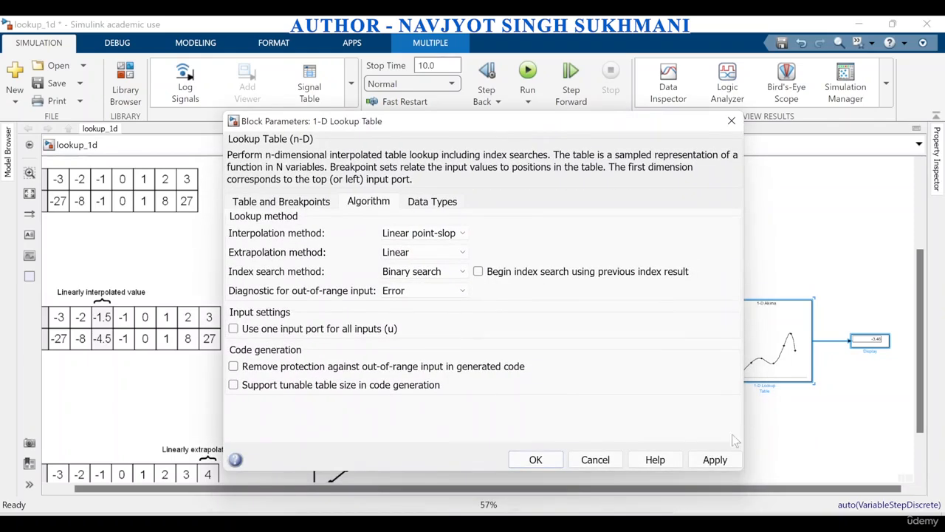
click(720, 461)
click(554, 466)
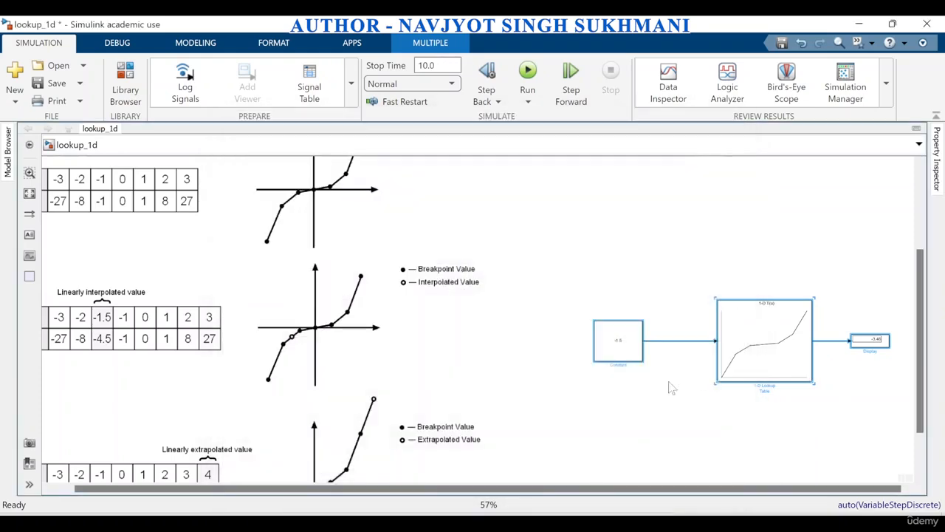
click(530, 71)
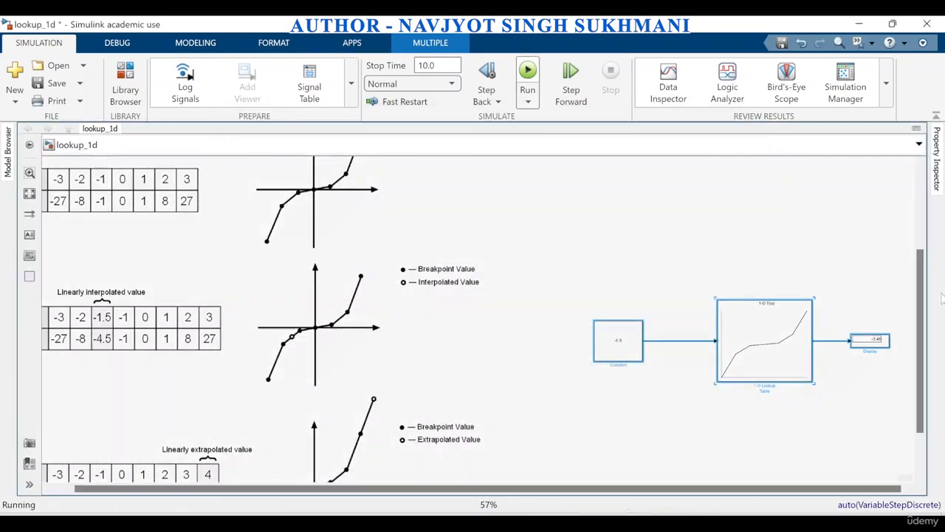
Review the example tables and graphs, then try to simulate the model with the Constant block's value set to 46
scroll(537, 395, down, 3)
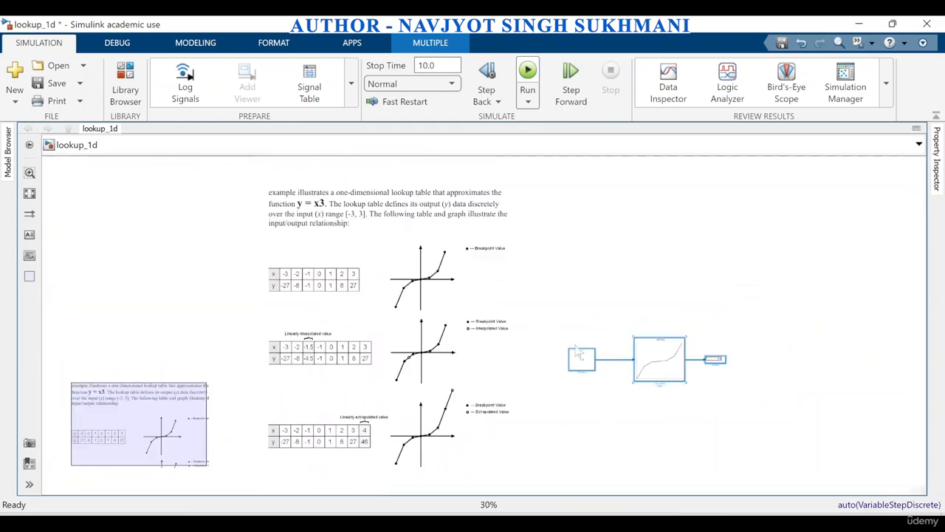
double_click(665, 348)
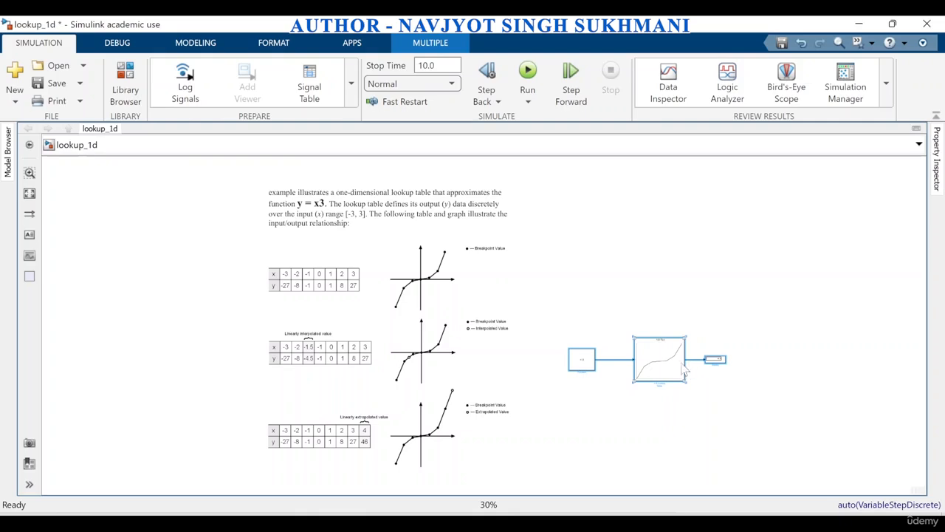
scroll(353, 374, up, 3)
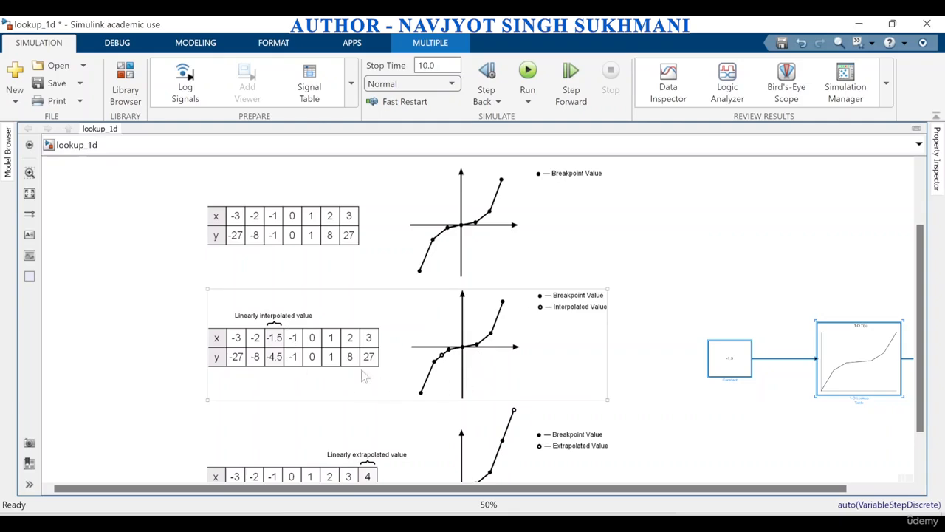
scroll(301, 336, down, 3)
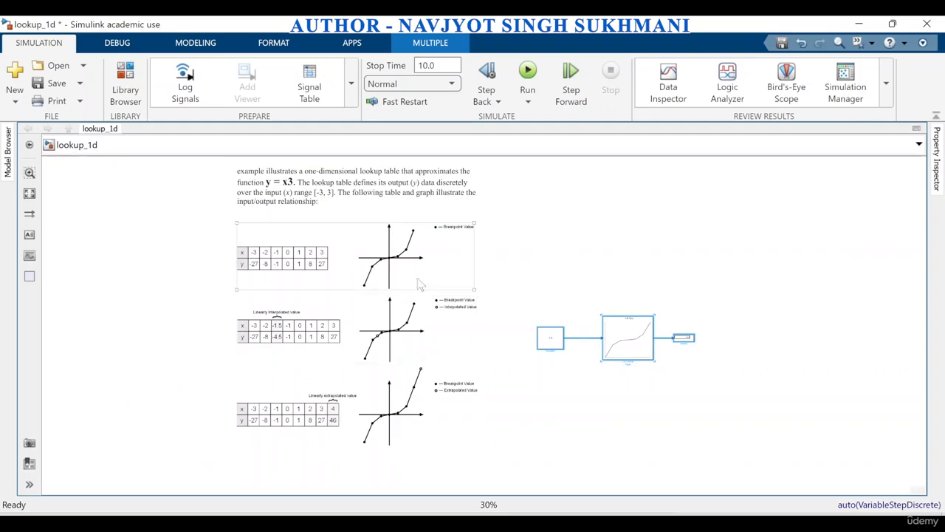
scroll(396, 432, up, 3)
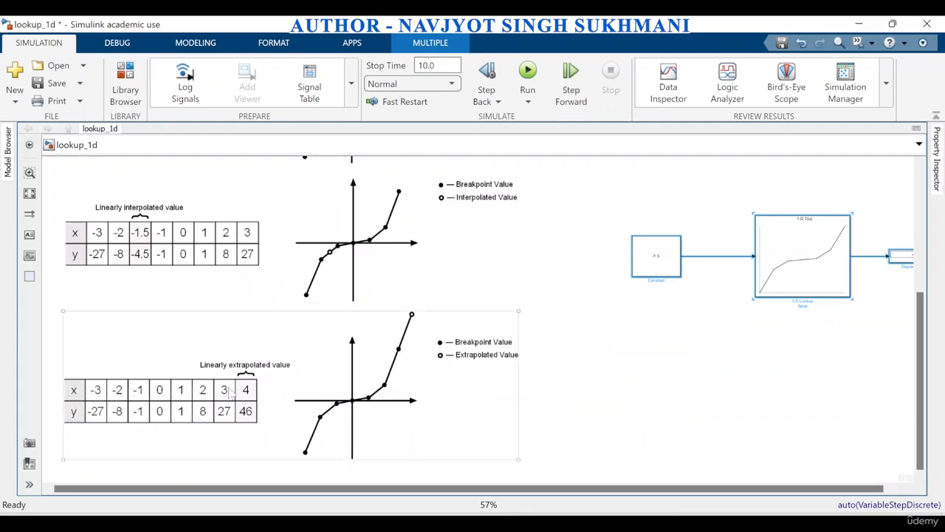
double_click(667, 259)
text(46)
click(598, 365)
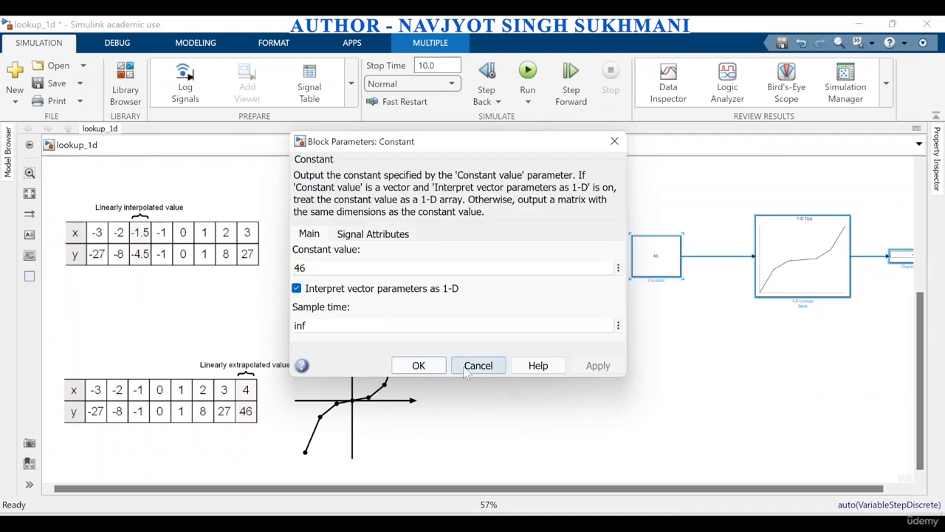
click(418, 366)
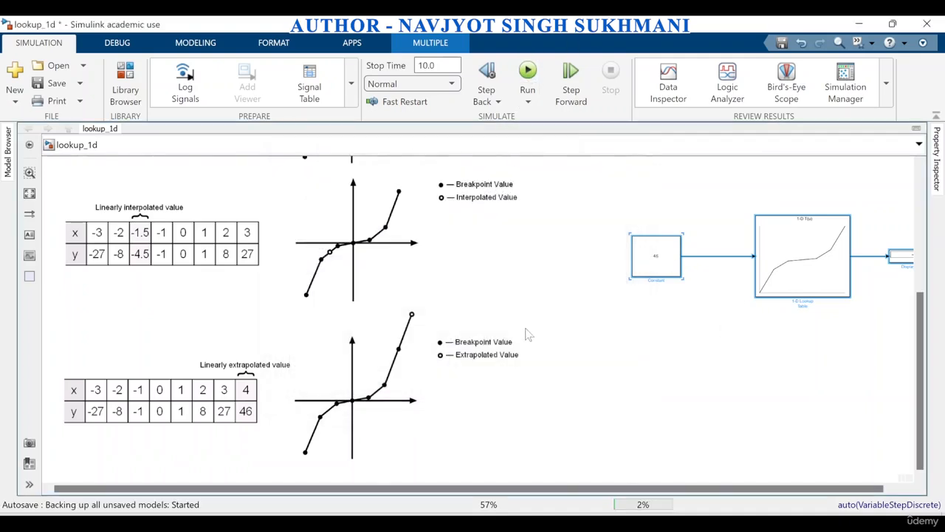
key(ctrl+t)
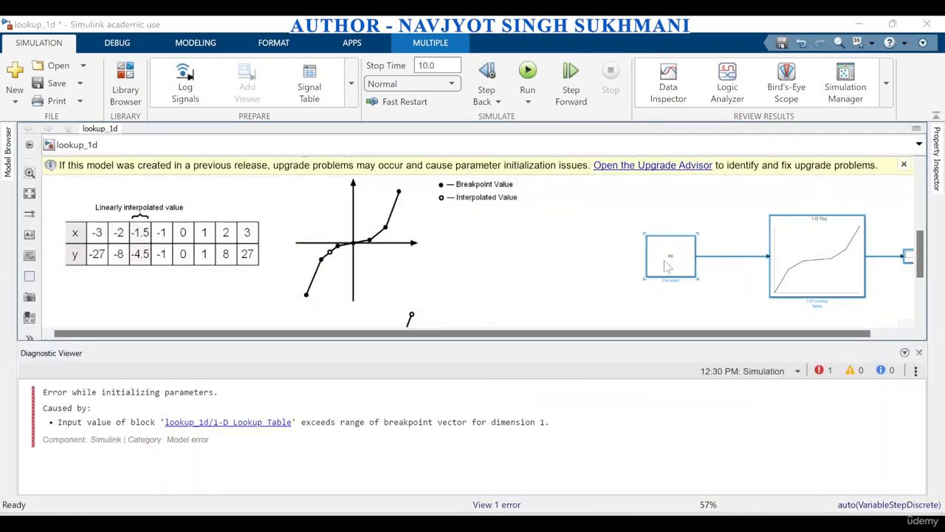
double_click(667, 262)
text(4)
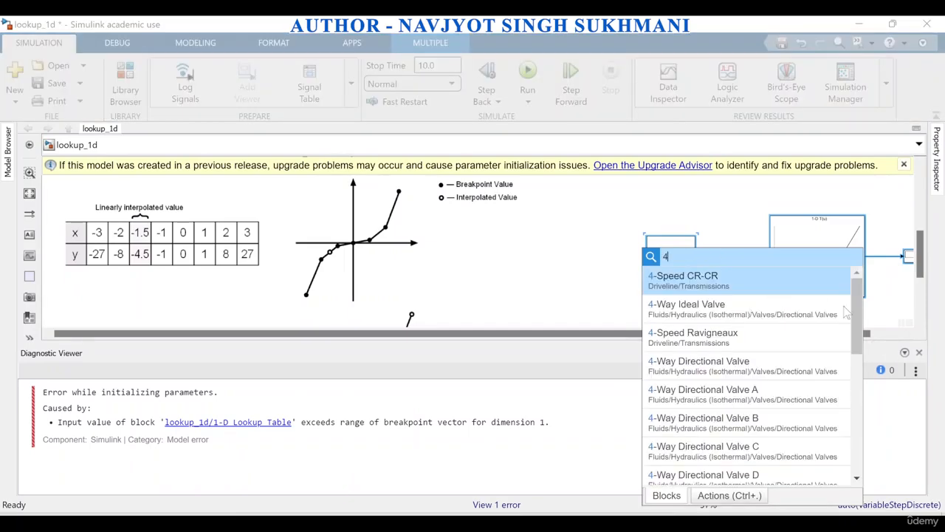
key(Return)
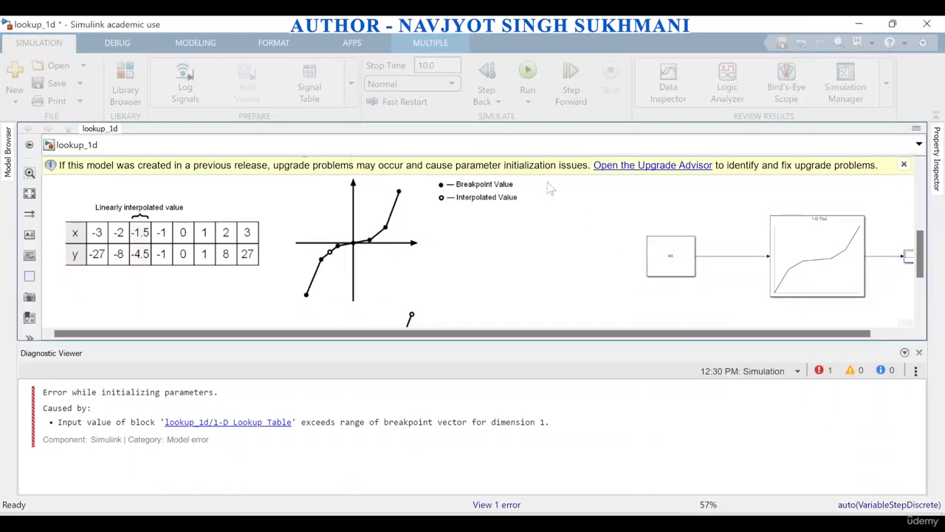
Set the Constant block's value to 4, the extrapolated input in the third table, and run the simulation
double_click(681, 264)
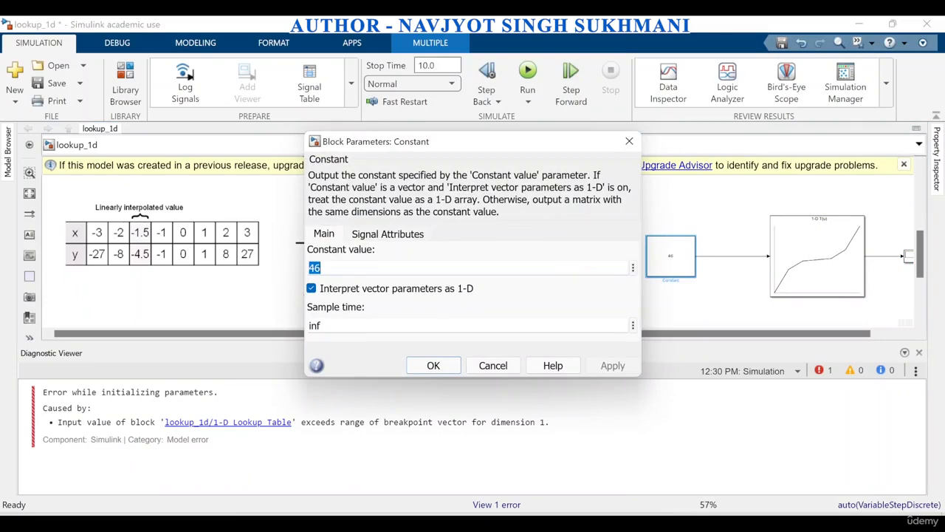
text(4)
click(613, 365)
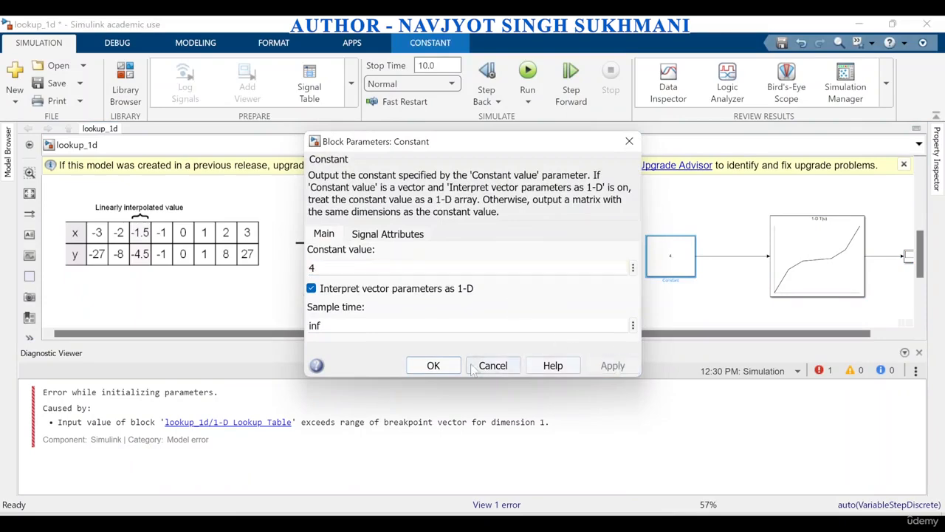
click(434, 364)
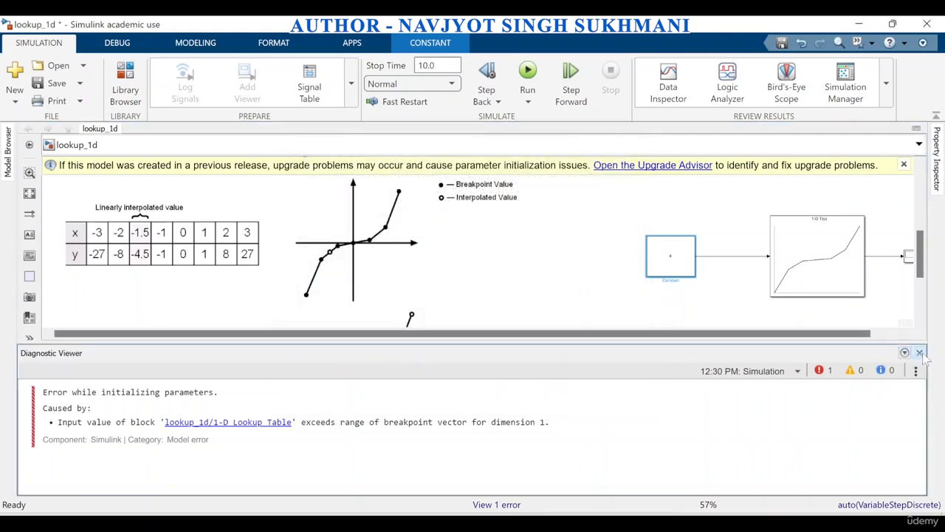
click(920, 353)
click(531, 71)
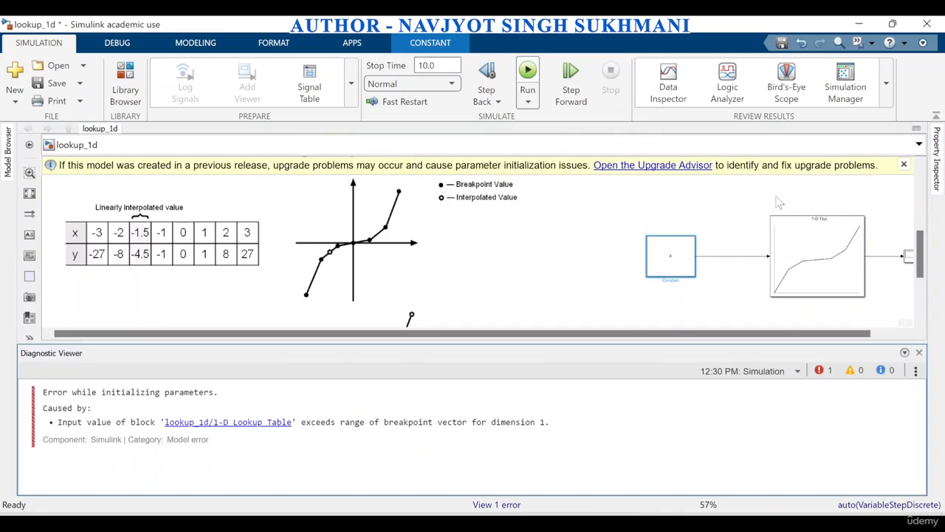
Turn off the lookup table's error diagnostic for out-of-range input, rerun the simulation and close the Diagnostic Viewer
double_click(795, 248)
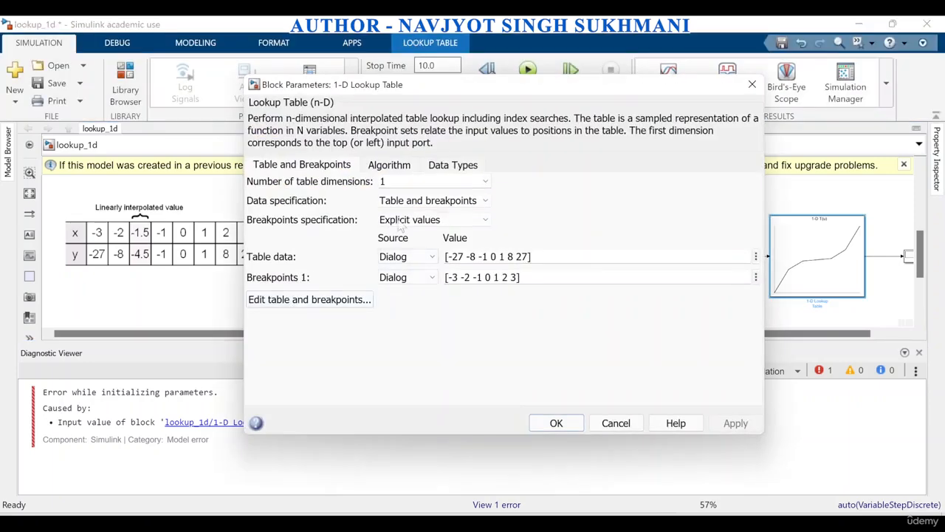
click(392, 166)
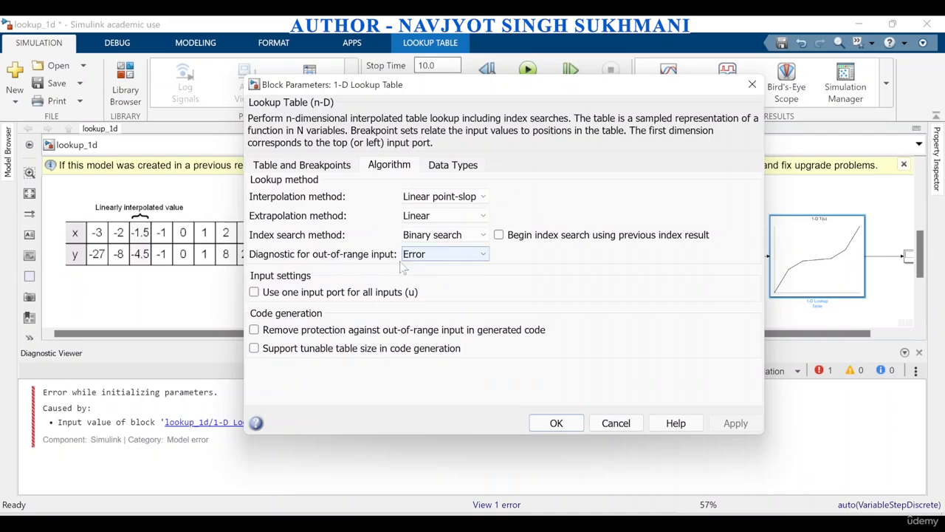
click(423, 255)
click(417, 268)
click(615, 424)
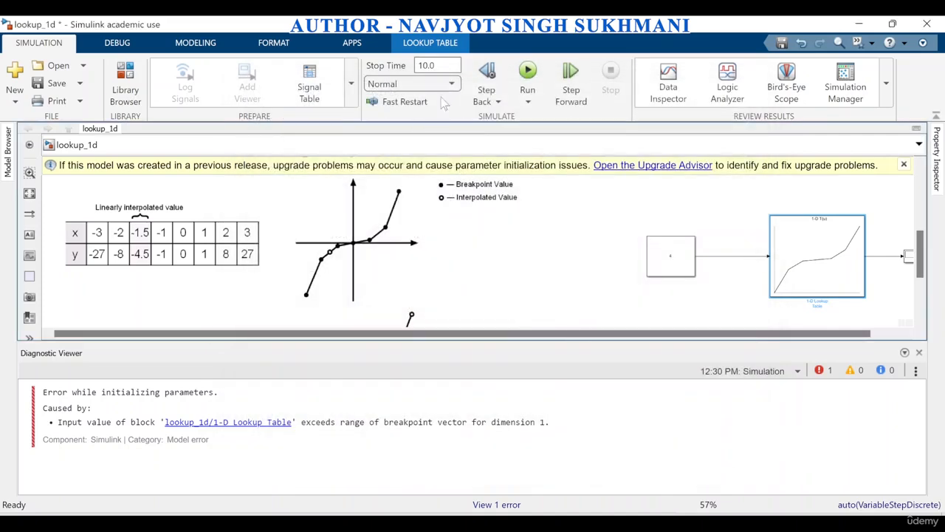
click(527, 71)
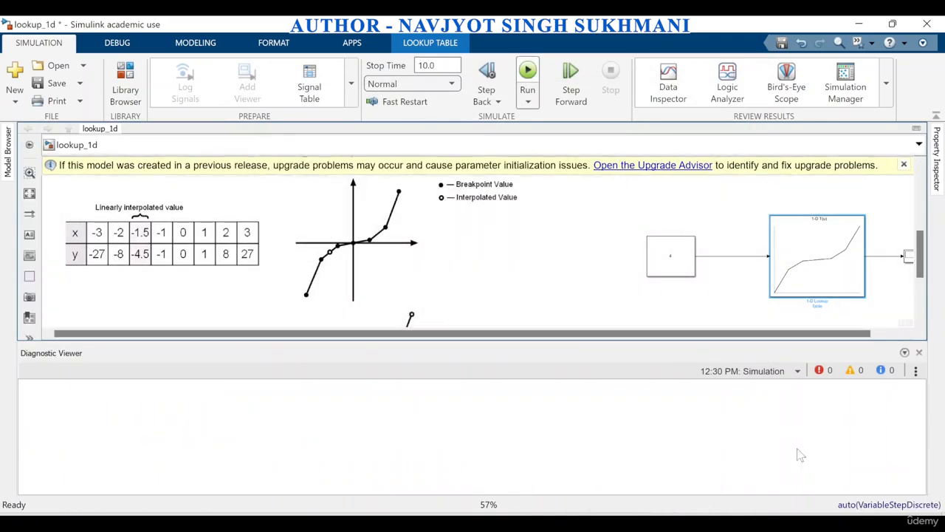
click(919, 353)
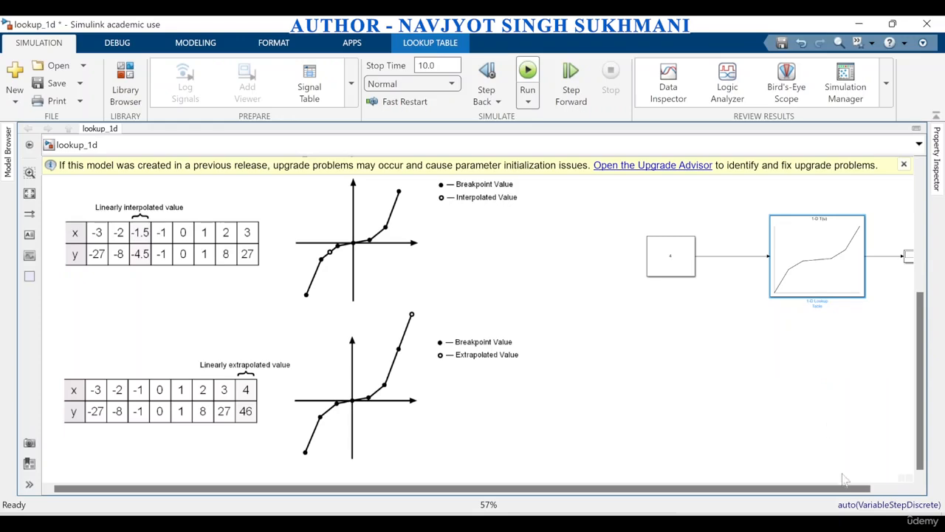